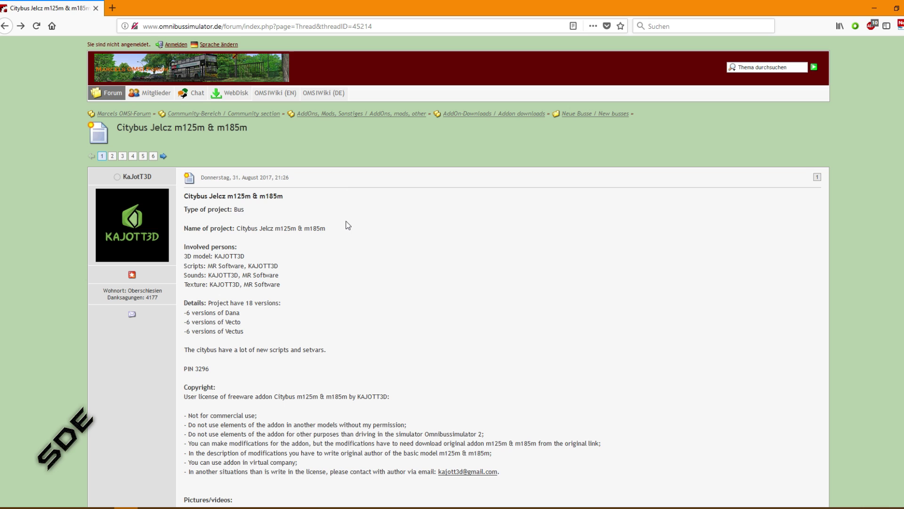
Read through the first post of the Citybus Jelcz m125m & m185m thread, including its details, license terms and videos
{"action": "scroll", "coordinate": [348, 225], "scroll_direction": "down", "scroll_amount": 5}
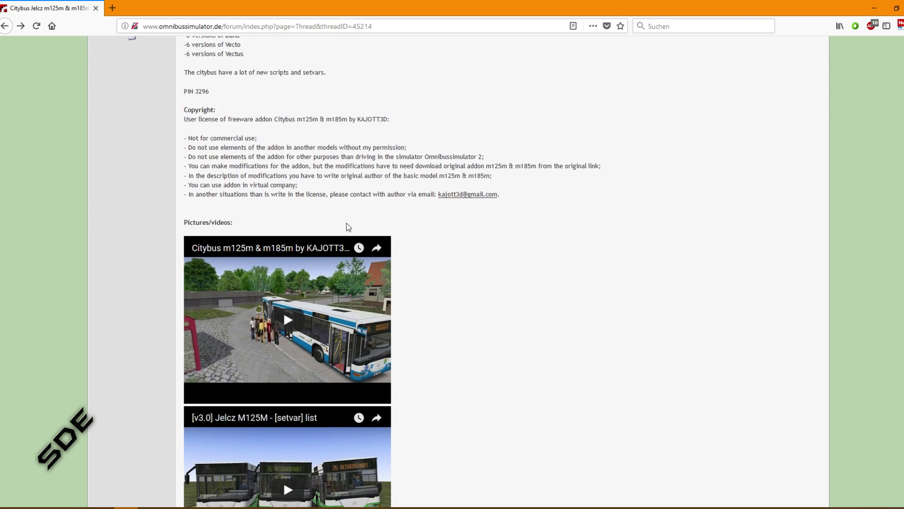
{"action": "scroll", "coordinate": [348, 227], "scroll_direction": "down", "scroll_amount": 4}
{"action": "scroll", "coordinate": [348, 228], "scroll_direction": "up", "scroll_amount": 8}
{"action": "scroll", "coordinate": [348, 228], "scroll_direction": "down", "scroll_amount": 6}
{"action": "scroll", "coordinate": [348, 228], "scroll_direction": "down", "scroll_amount": 4}
{"action": "scroll", "coordinate": [427, 254], "scroll_direction": "up", "scroll_amount": 11}
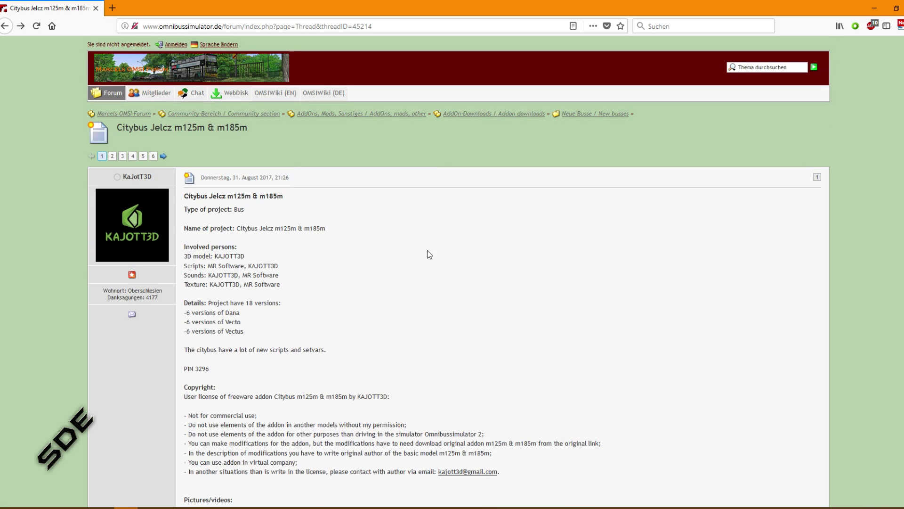
{"action": "scroll", "coordinate": [429, 254], "scroll_direction": "down", "scroll_amount": 4}
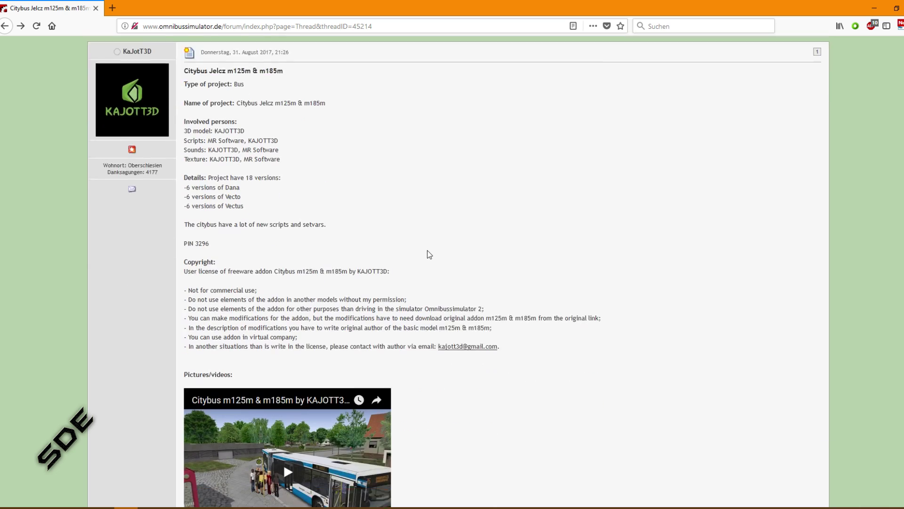
{"action": "scroll", "coordinate": [428, 250], "scroll_direction": "up", "scroll_amount": 4}
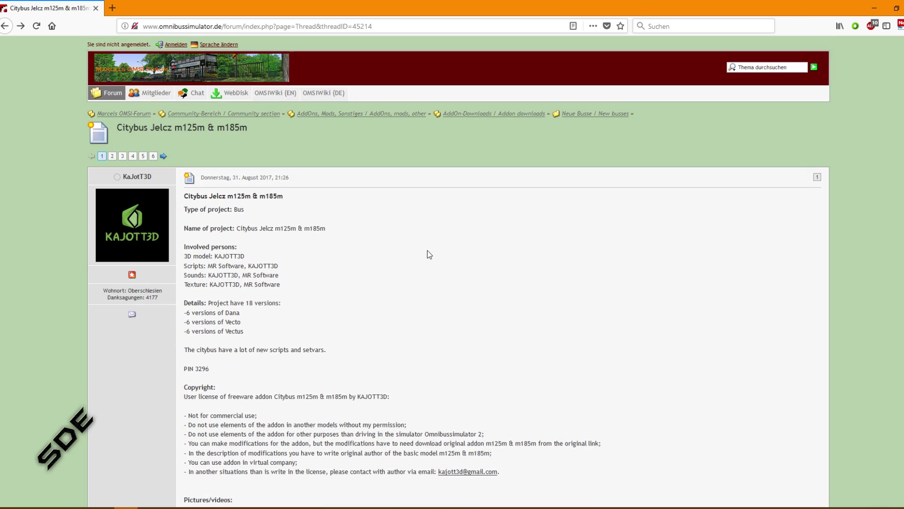
{"action": "scroll", "coordinate": [427, 250], "scroll_direction": "down", "scroll_amount": 10}
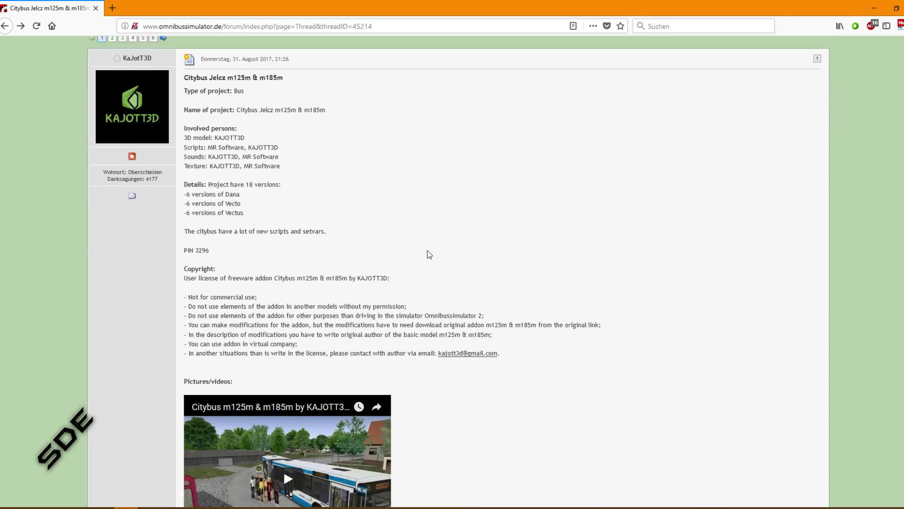
Open Link 1 in the post's DOWNLOAD section to reach the Citybus download page
{"action": "scroll", "coordinate": [428, 254], "scroll_direction": "down", "scroll_amount": 6}
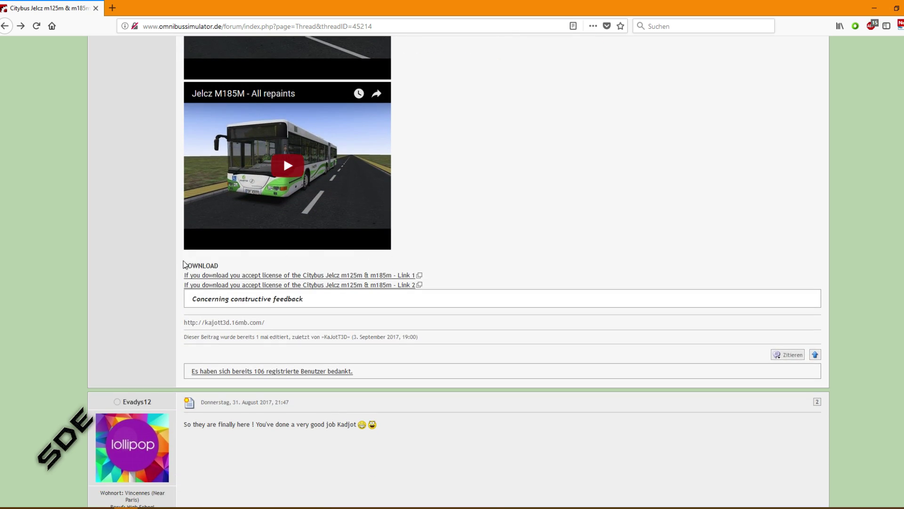
{"action": "left_click_drag", "start_coordinate": [184, 265], "coordinate": [222, 267]}
{"action": "left_click", "coordinate": [226, 270]}
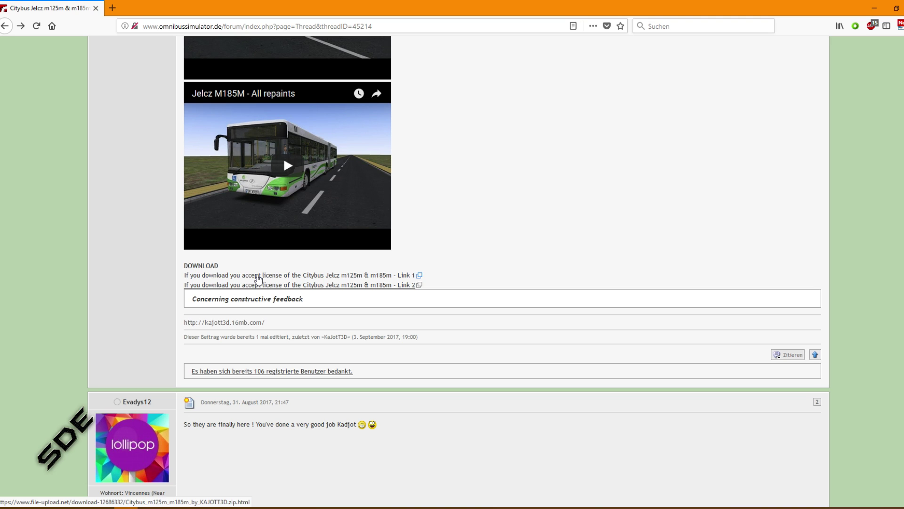
{"action": "left_click", "coordinate": [258, 276]}
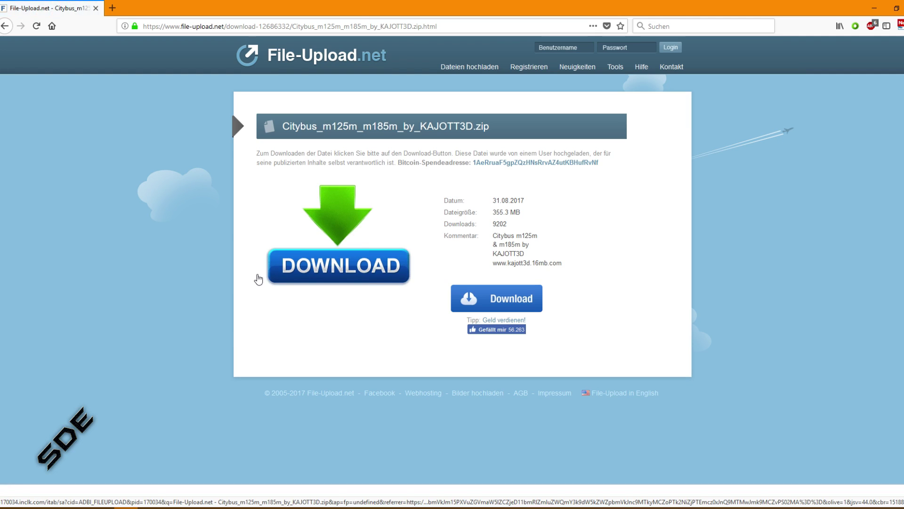
Download Citybus_m125m_m185m_by_KAJOTT3D.zip with the save-file option, closing the advertising page that opens
{"action": "left_click", "coordinate": [496, 295]}
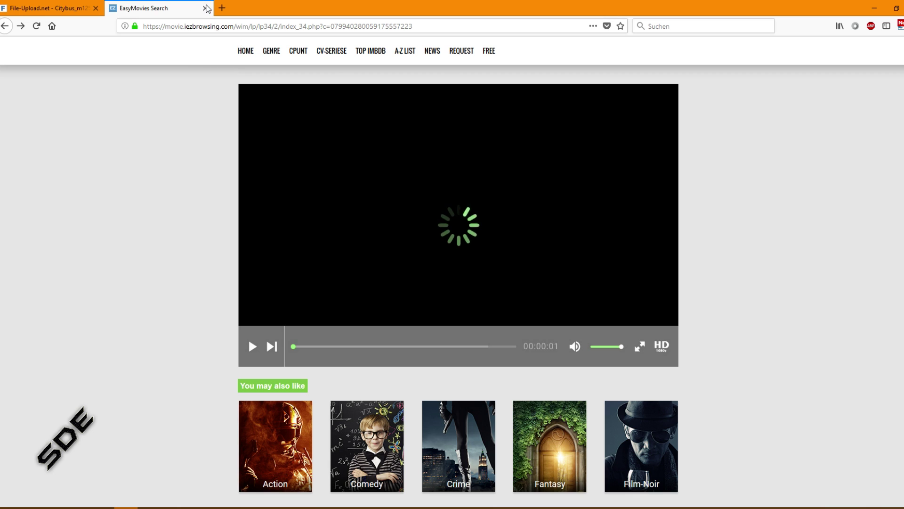
{"action": "left_click", "coordinate": [206, 7]}
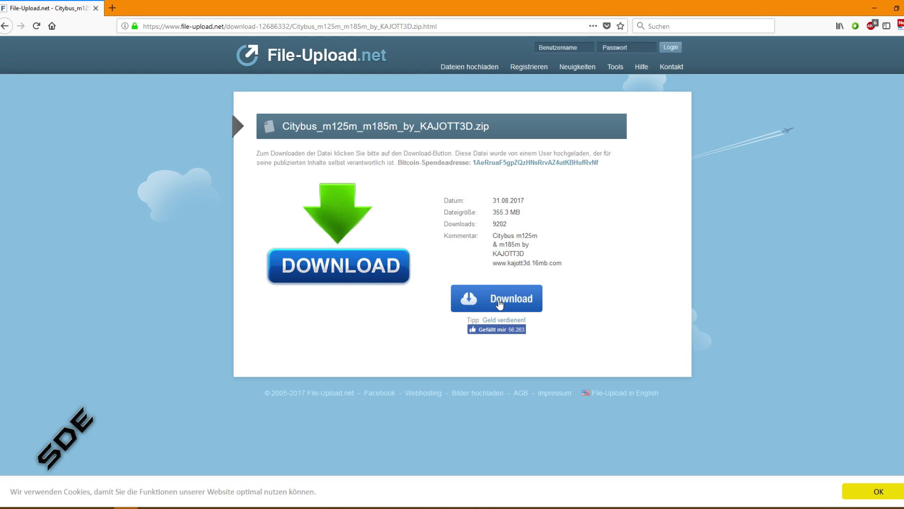
{"action": "left_click", "coordinate": [471, 299]}
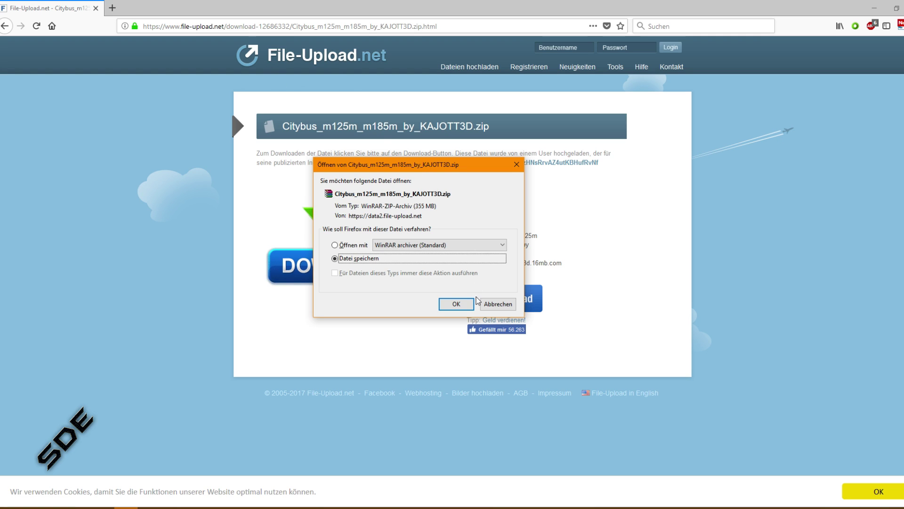
{"action": "left_click", "coordinate": [455, 305]}
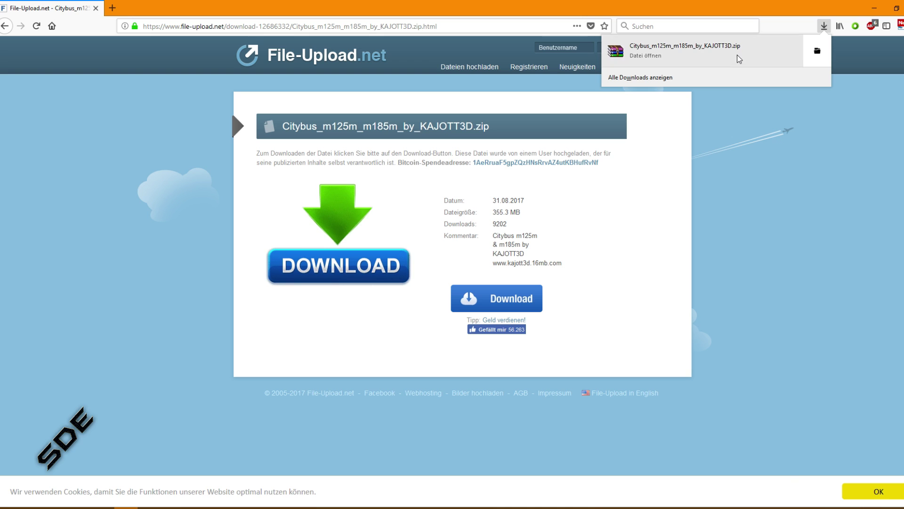
Open the downloaded zip in WinRAR, minimize the browser and move the archive window higher on the desktop
{"action": "left_click", "coordinate": [736, 55]}
{"action": "left_click", "coordinate": [869, 8]}
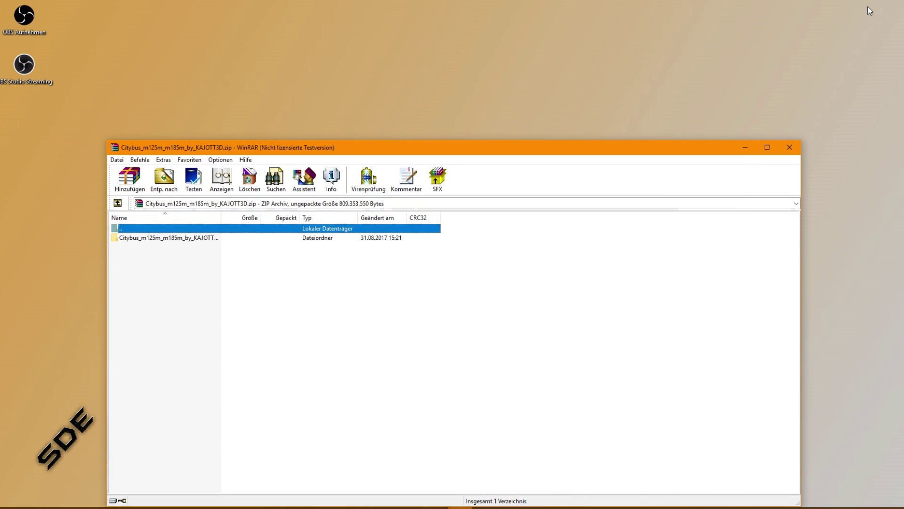
{"action": "left_click", "coordinate": [502, 327]}
{"action": "left_click_drag", "start_coordinate": [408, 146], "coordinate": [411, 85]}
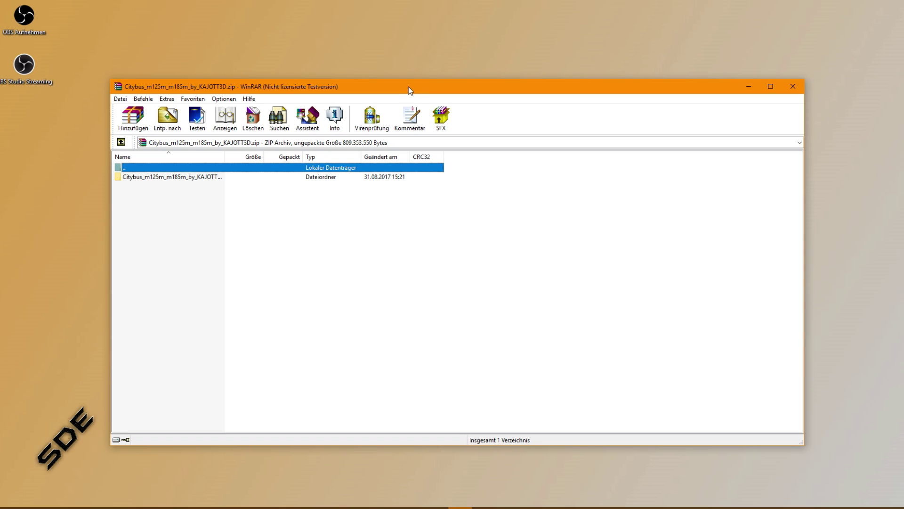
Open the archive's Citybus_m125m_m185m_by_KAJOTT3D folder and select the OMSI 2 folder inside it
{"action": "double_click", "coordinate": [184, 181]}
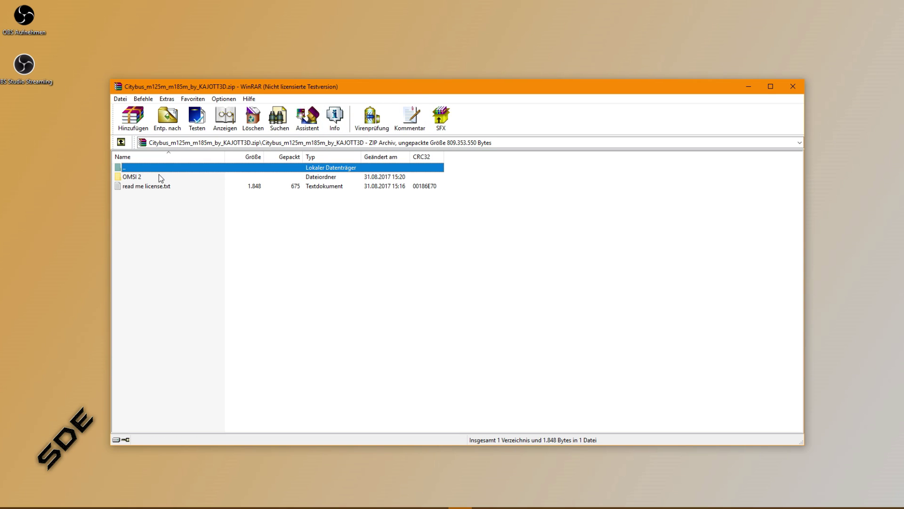
{"action": "left_click", "coordinate": [121, 141]}
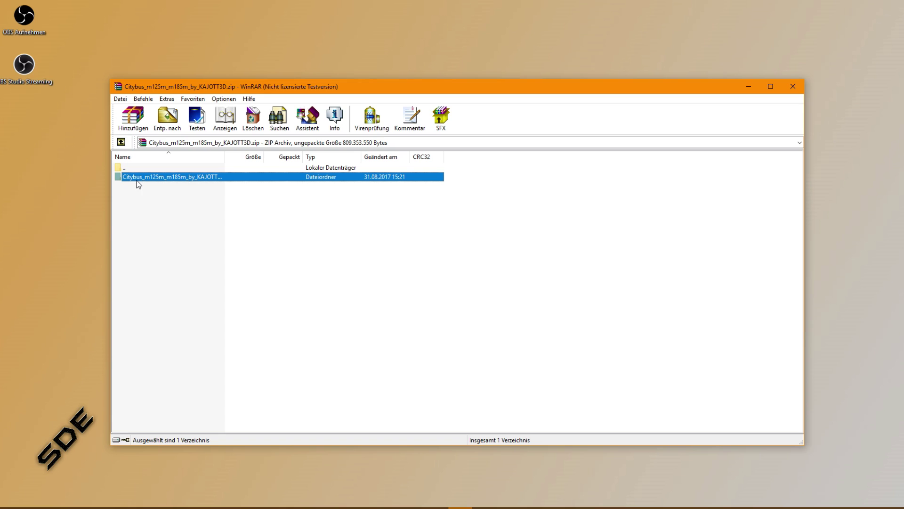
{"action": "double_click", "coordinate": [142, 179]}
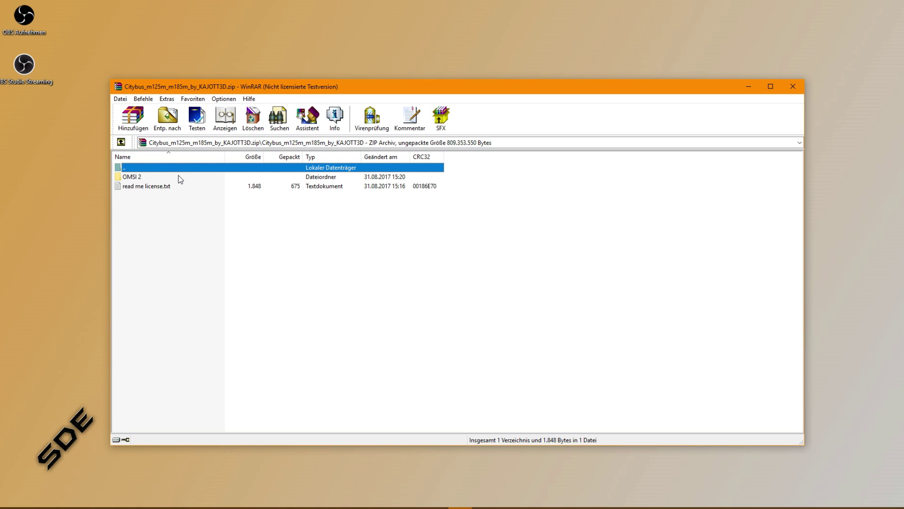
{"action": "left_click", "coordinate": [137, 178]}
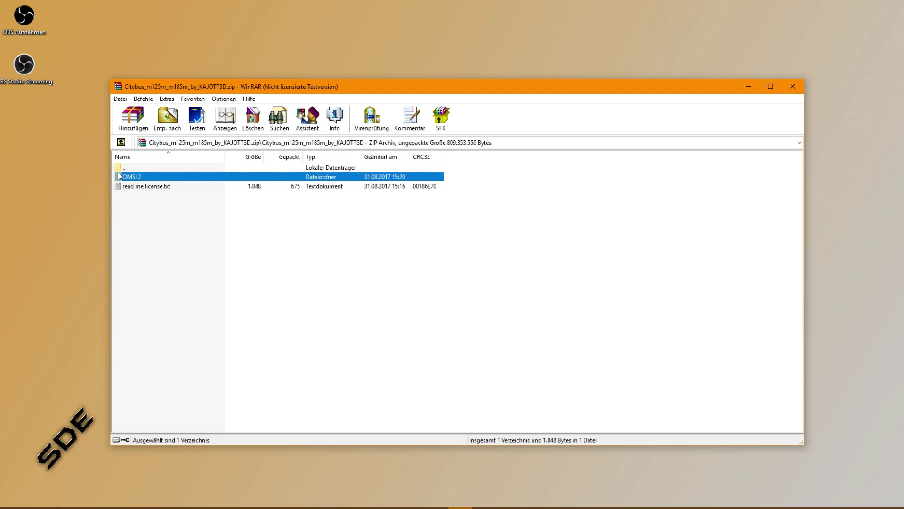
Open the file location of the Omsi 2 desktop shortcut and arrange its folder window beside the WinRAR window
{"action": "left_click_drag", "start_coordinate": [521, 91], "coordinate": [597, 234]}
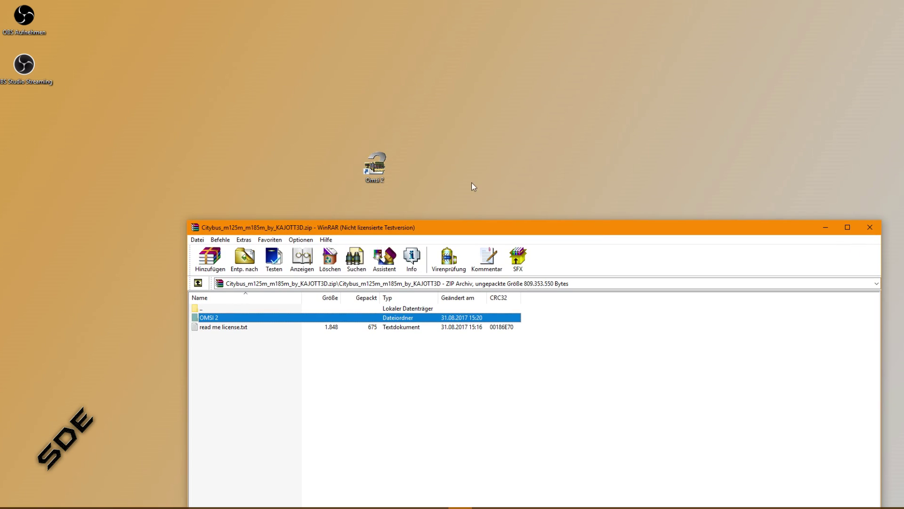
{"action": "left_click", "coordinate": [394, 168]}
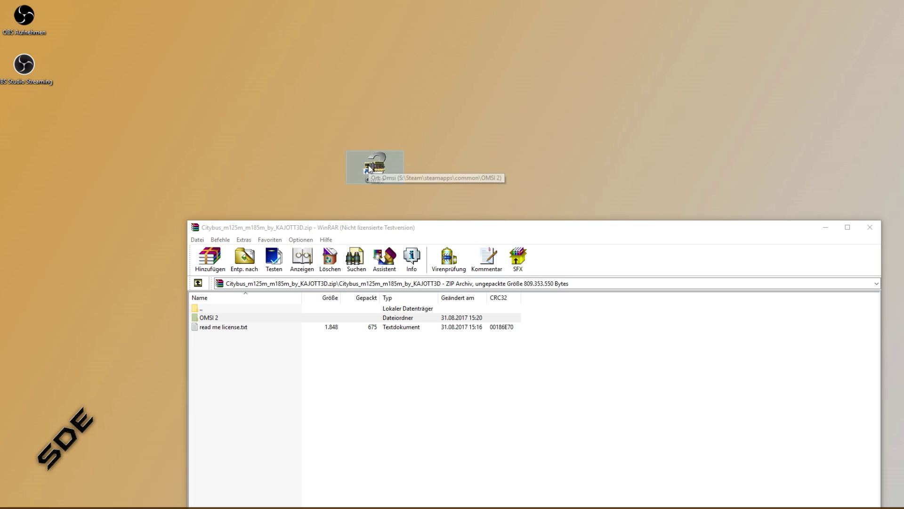
{"action": "right_click", "coordinate": [385, 168]}
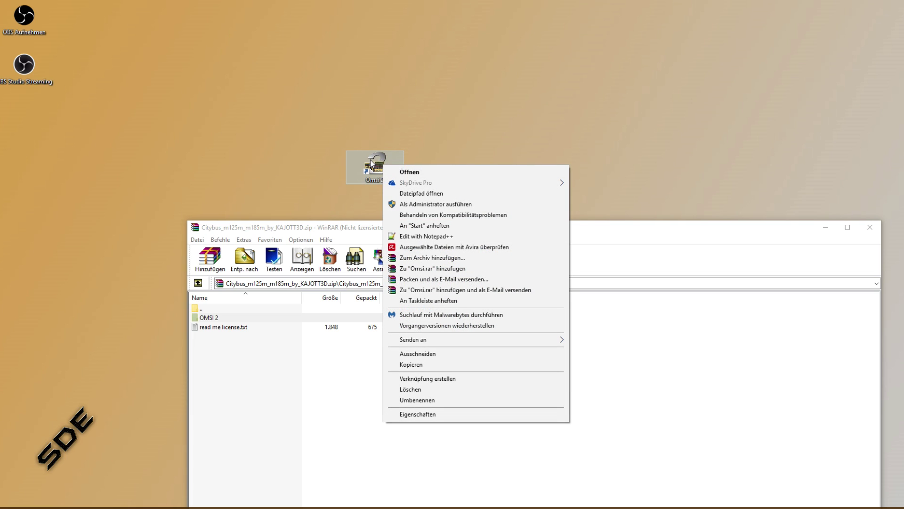
{"action": "left_click", "coordinate": [415, 194]}
{"action": "left_click_drag", "start_coordinate": [323, 140], "coordinate": [1, 85]}
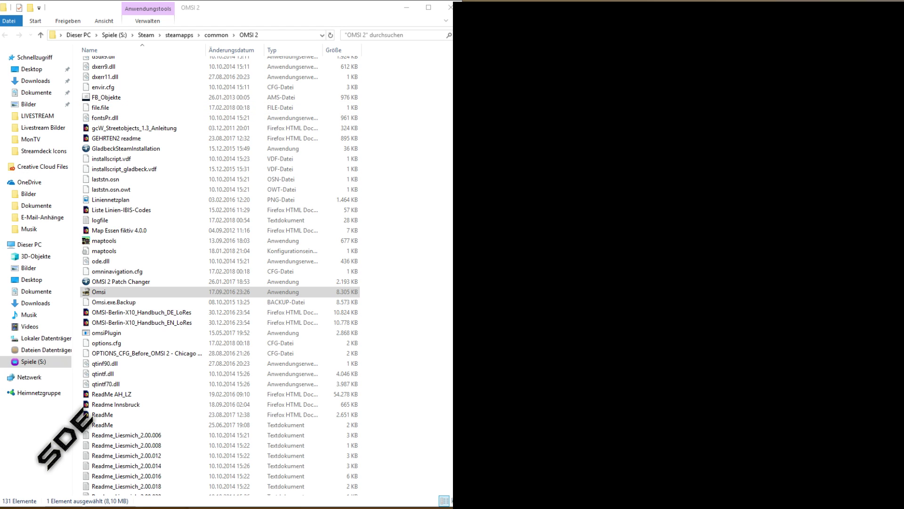
{"action": "left_click", "coordinate": [644, 113]}
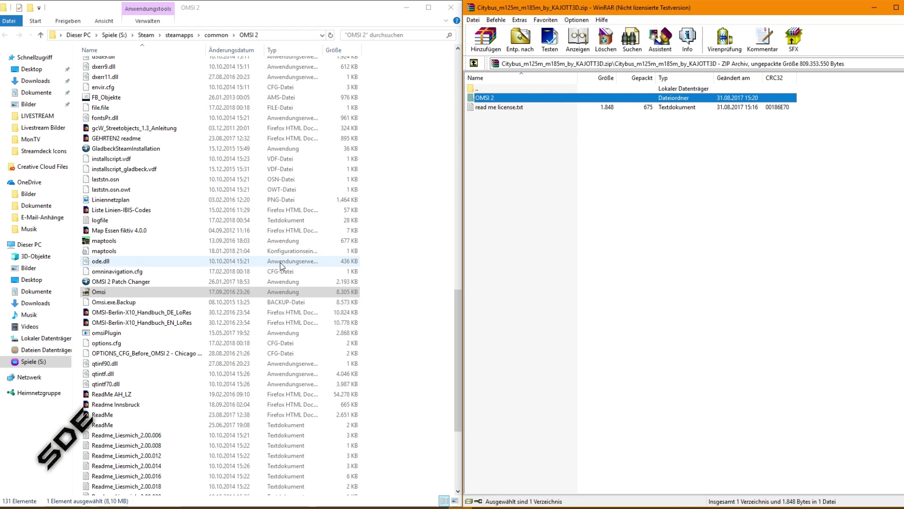
Examine the installed OMSI 2 folder and its place in steamapps\common against the archive's OMSI 2 folder
{"action": "scroll", "coordinate": [188, 207], "scroll_direction": "up", "scroll_amount": 4}
{"action": "scroll", "coordinate": [176, 212], "scroll_direction": "up", "scroll_amount": 20}
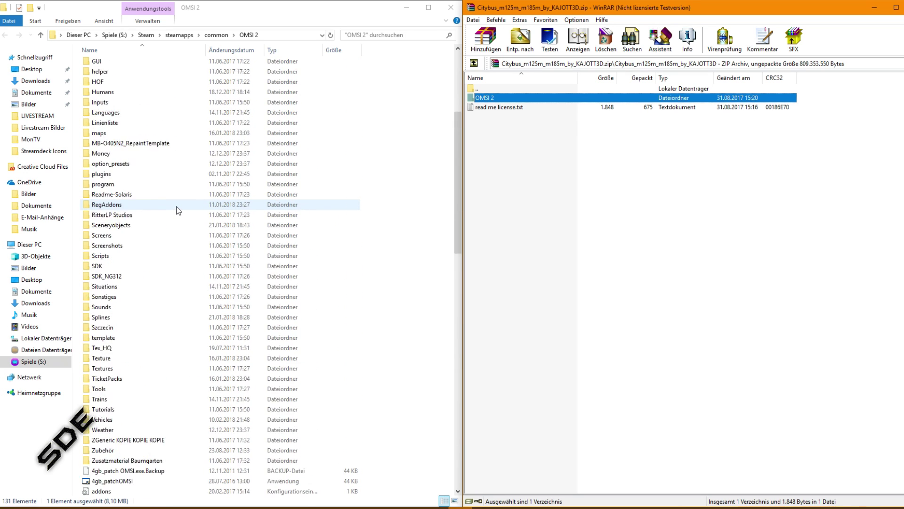
{"action": "scroll", "coordinate": [178, 210], "scroll_direction": "down", "scroll_amount": 9}
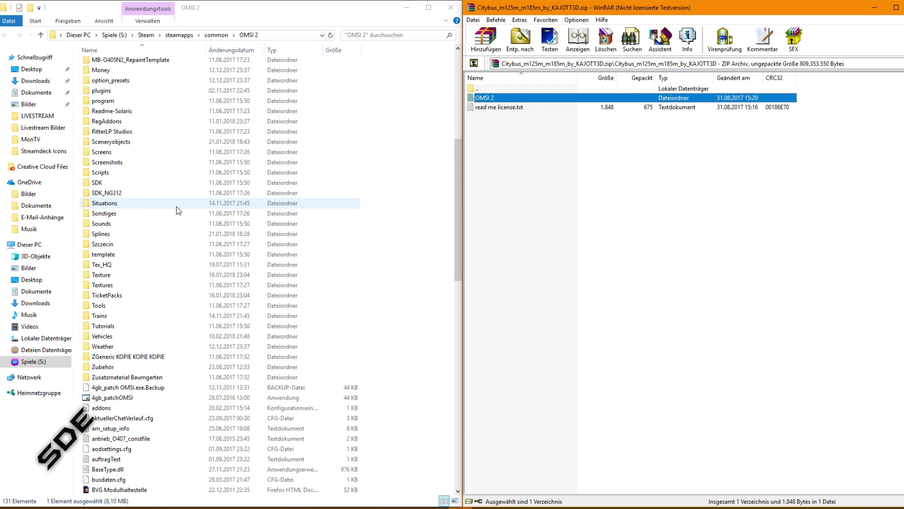
{"action": "scroll", "coordinate": [178, 210], "scroll_direction": "up", "scroll_amount": 6}
{"action": "scroll", "coordinate": [178, 210], "scroll_direction": "up", "scroll_amount": 3}
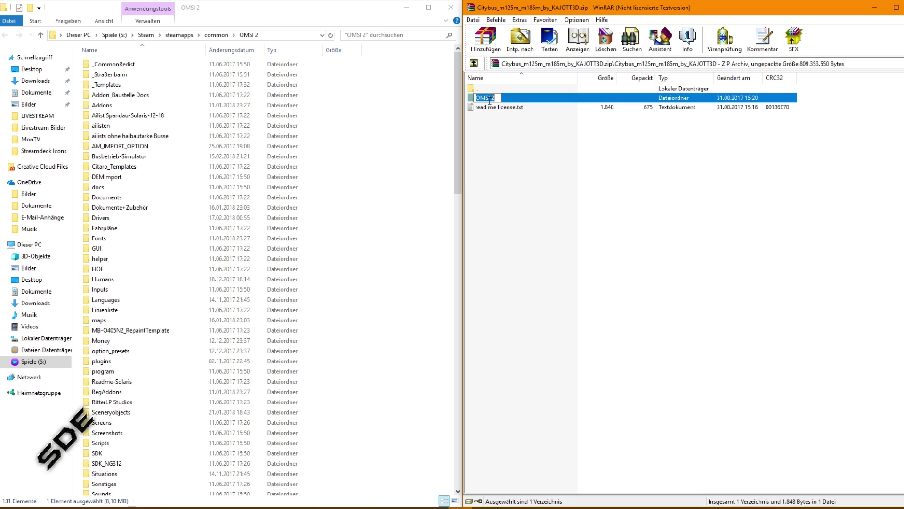
{"action": "left_click", "coordinate": [216, 36]}
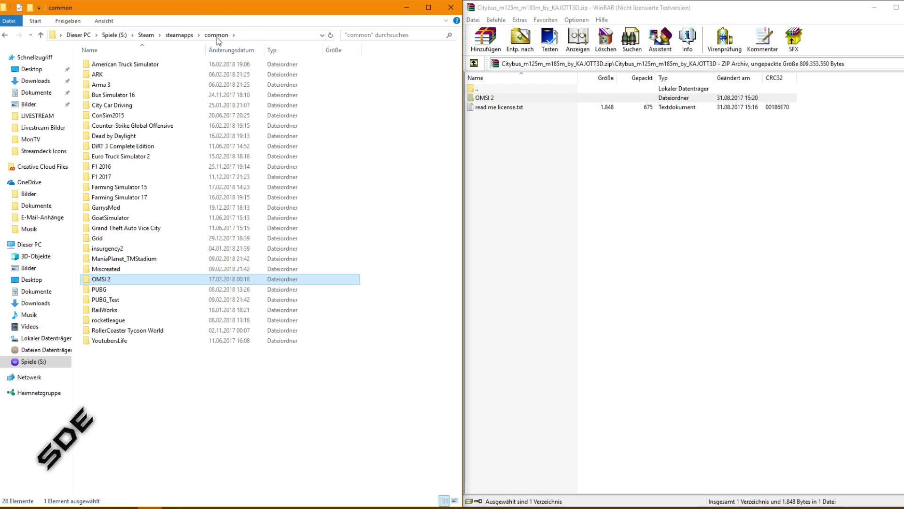
{"action": "left_click", "coordinate": [493, 128]}
{"action": "left_click", "coordinate": [510, 98]}
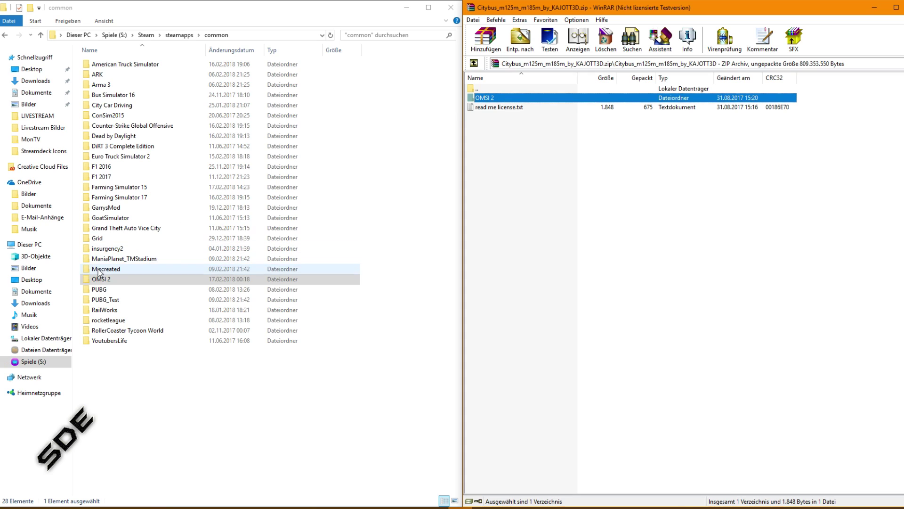
{"action": "left_click", "coordinate": [105, 282]}
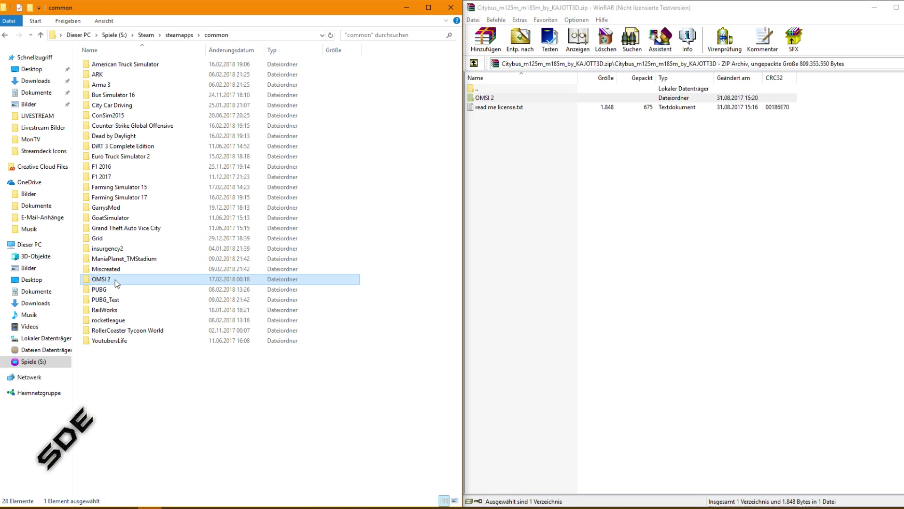
{"action": "double_click", "coordinate": [115, 279]}
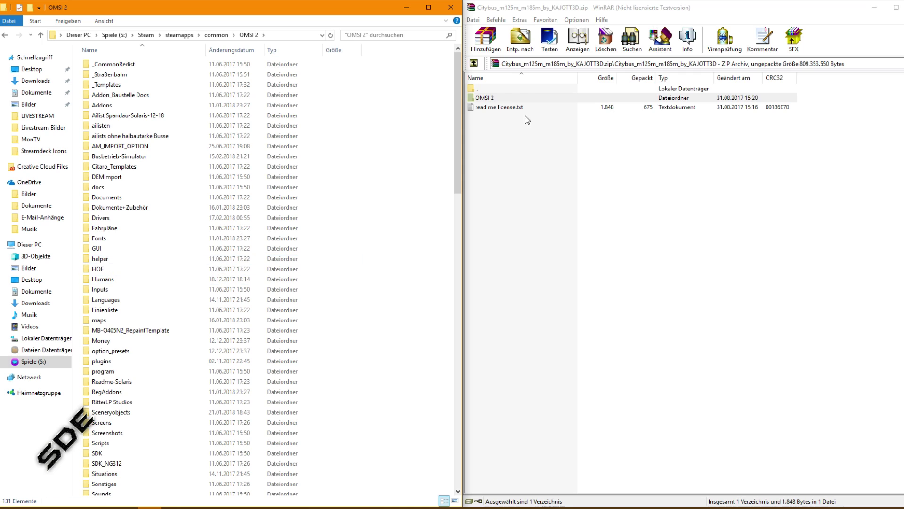
Extract the Fonts and Vehicles folders from the archive's OMSI 2 folder into the installed OMSI 2 folder
{"action": "double_click", "coordinate": [491, 98]}
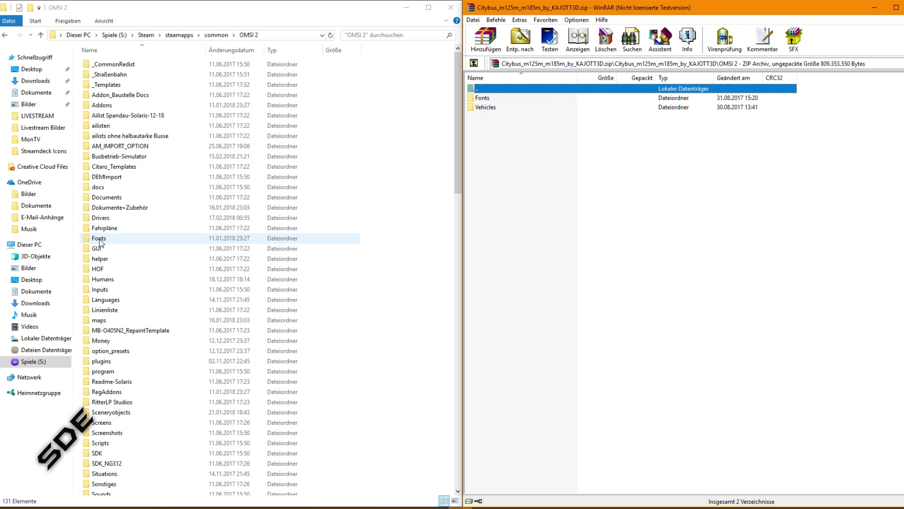
{"action": "scroll", "coordinate": [111, 240], "scroll_direction": "down", "scroll_amount": 8}
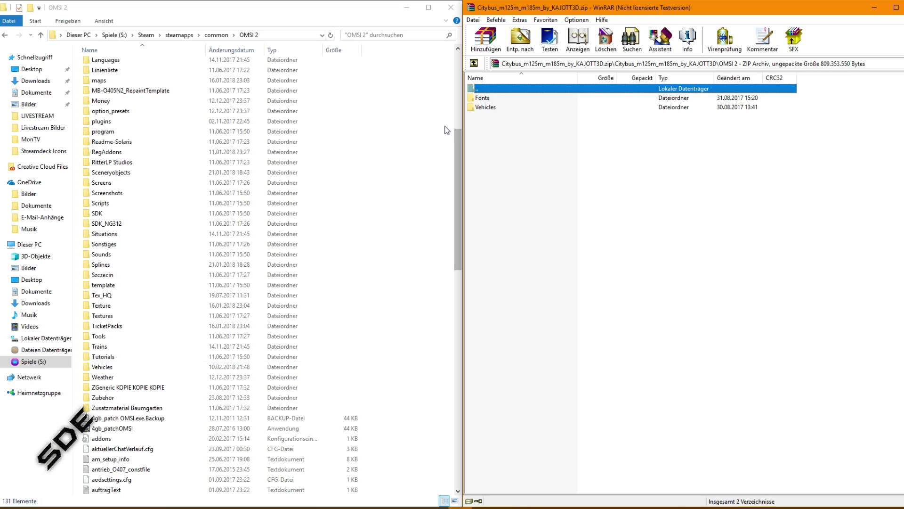
{"action": "left_click_drag", "start_coordinate": [484, 114], "coordinate": [495, 98]}
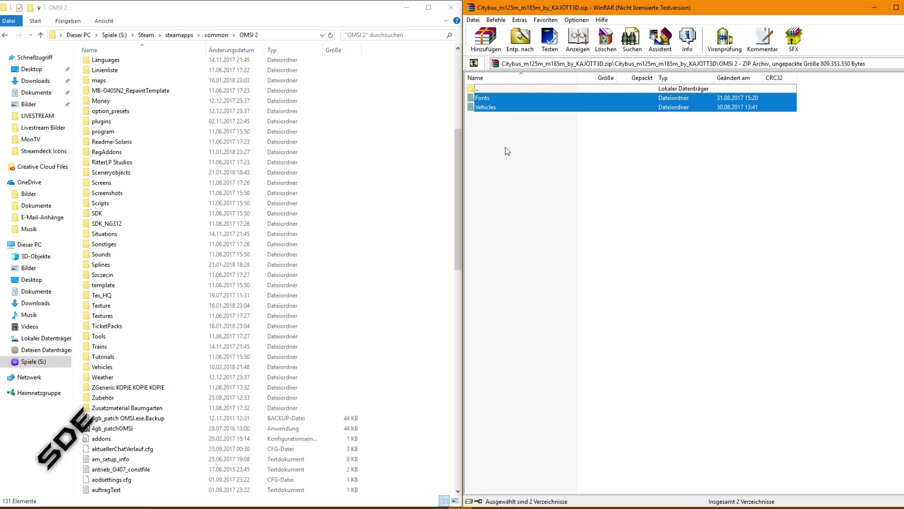
{"action": "left_click_drag", "start_coordinate": [496, 109], "coordinate": [435, 161]}
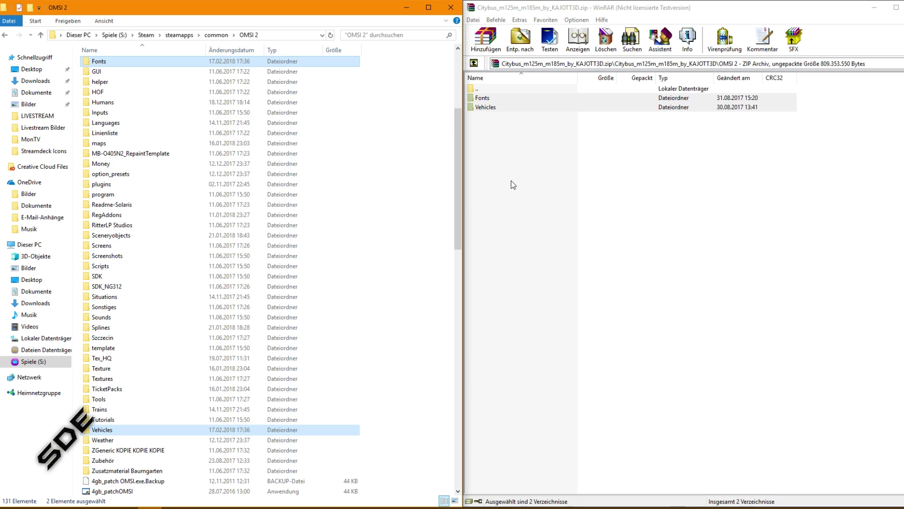
{"action": "left_click", "coordinate": [421, 291]}
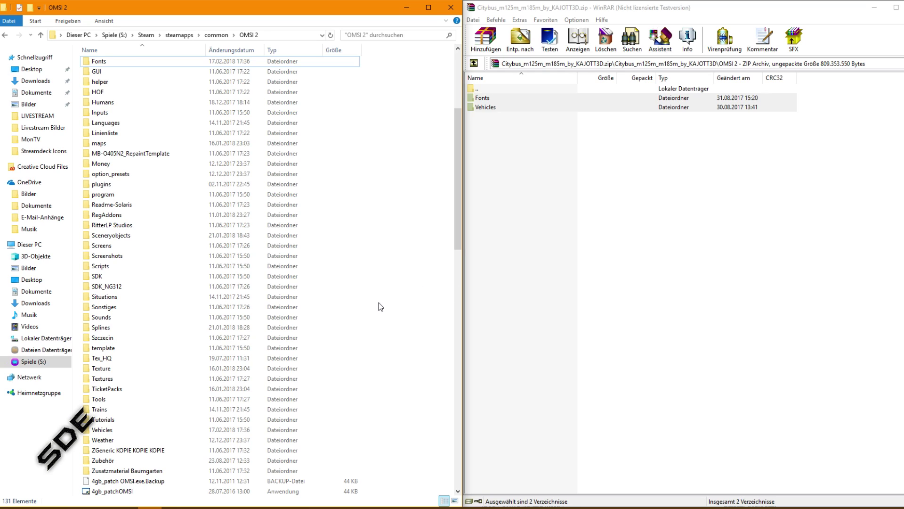
Open the Vehicles folder in both the OMSI 2 installation and the archive, and select the archive's Citybus m1x5m KAJOTT3D folder
{"action": "double_click", "coordinate": [109, 429]}
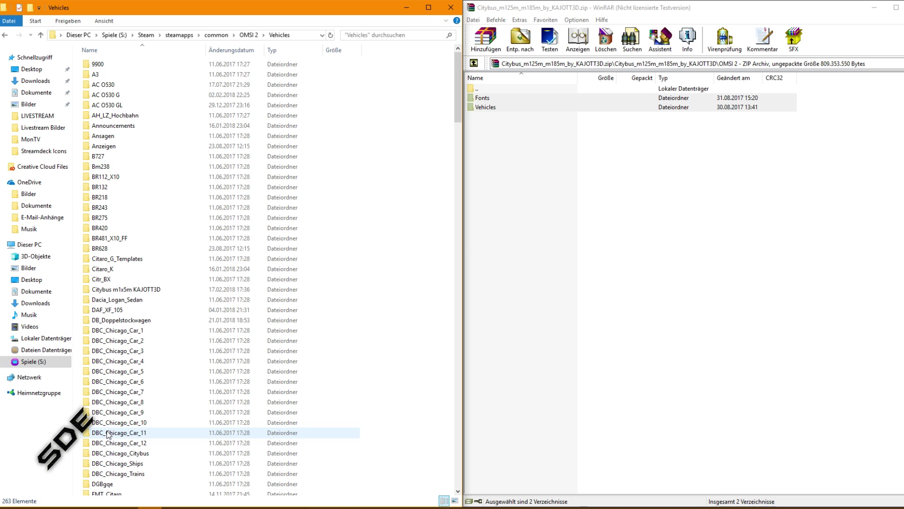
{"action": "left_click", "coordinate": [486, 108]}
{"action": "double_click", "coordinate": [487, 108]}
{"action": "left_click", "coordinate": [496, 98]}
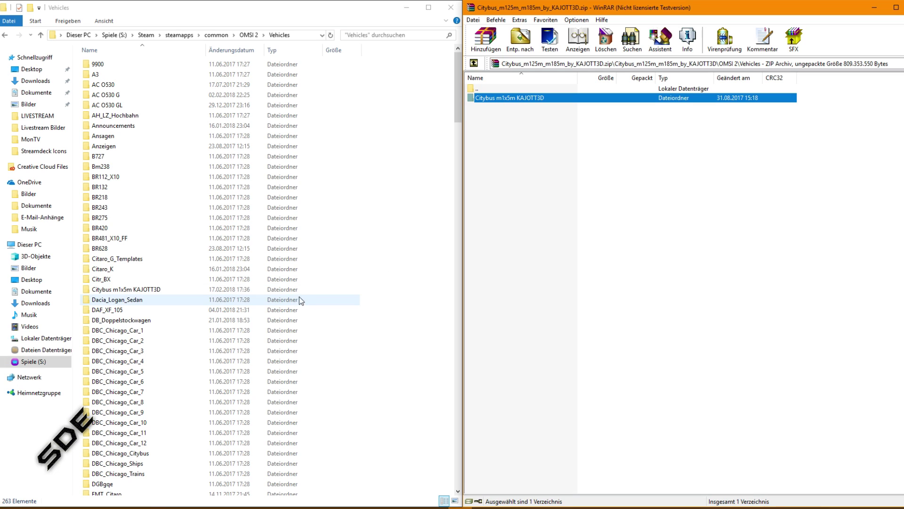
Find the extracted Citybus m1x5m KAJOTT3D folder in the installed Vehicles folder and open it to check its contents
{"action": "scroll", "coordinate": [157, 234], "scroll_direction": "down", "scroll_amount": 12}
{"action": "scroll", "coordinate": [160, 248], "scroll_direction": "up", "scroll_amount": 10}
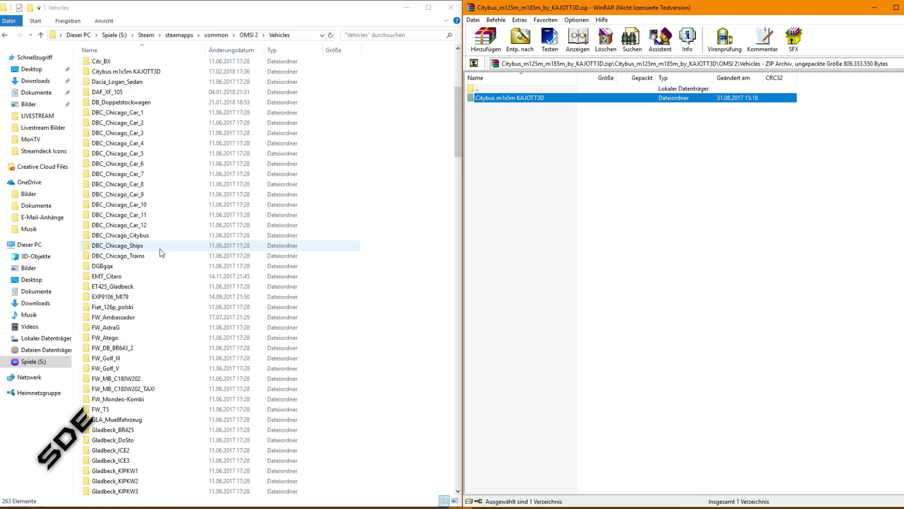
{"action": "left_click", "coordinate": [154, 196]}
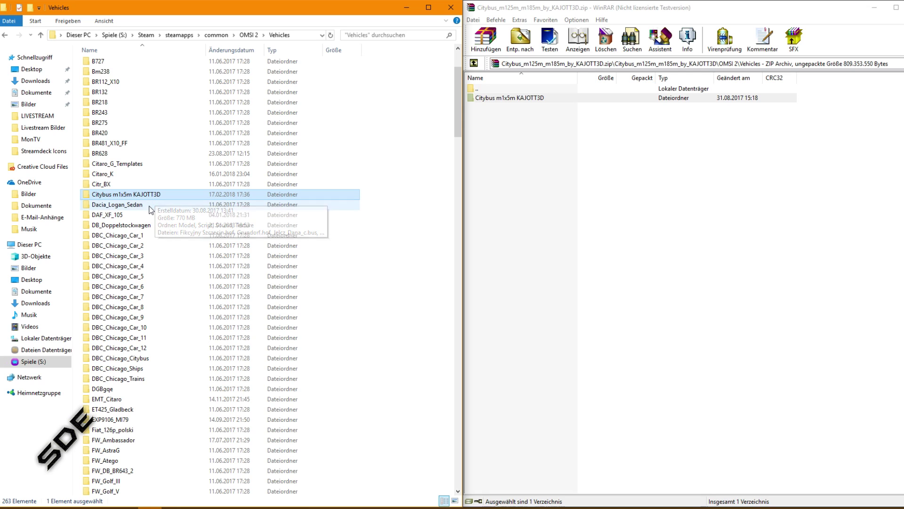
{"action": "double_click", "coordinate": [150, 195]}
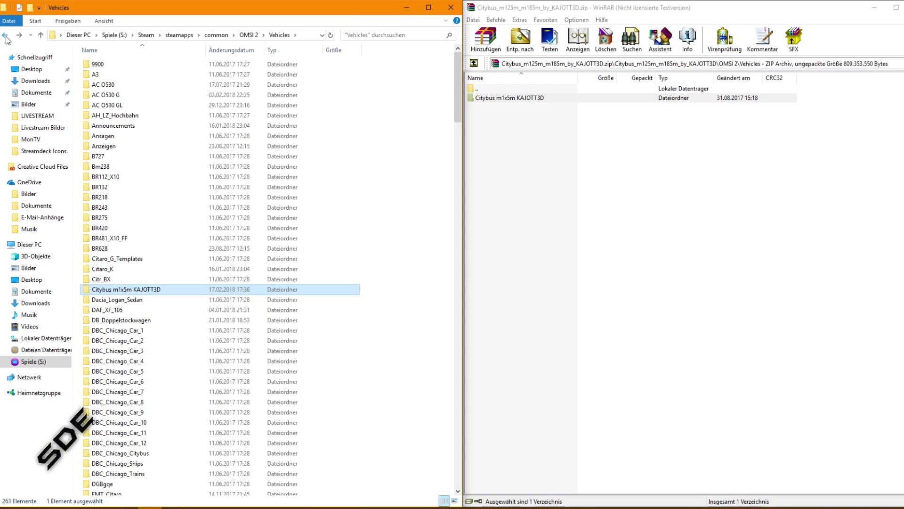
Return to the installed OMSI 2 folder and open the Gladbeck map's folder inside maps
{"action": "left_click", "coordinate": [5, 36]}
{"action": "scroll", "coordinate": [370, 300], "scroll_direction": "down", "scroll_amount": 4}
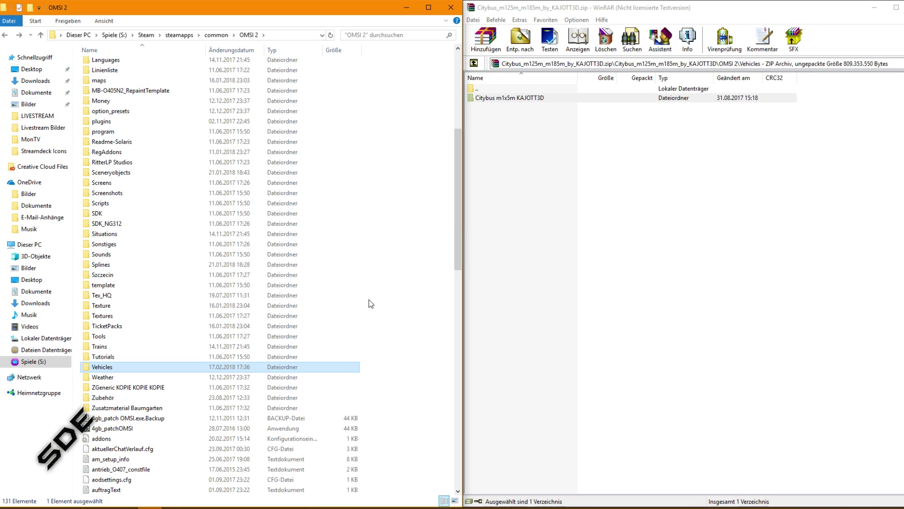
{"action": "scroll", "coordinate": [369, 303], "scroll_direction": "up", "scroll_amount": 4}
{"action": "double_click", "coordinate": [117, 194]}
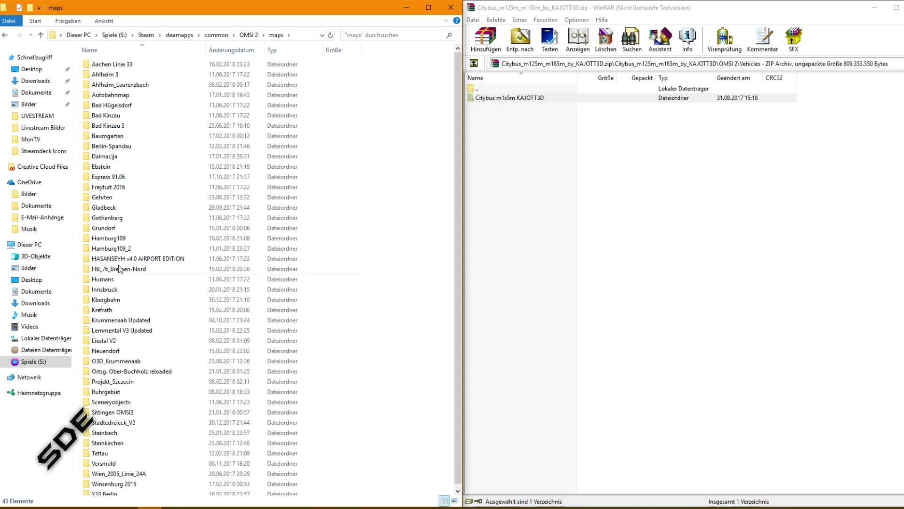
{"action": "double_click", "coordinate": [106, 207]}
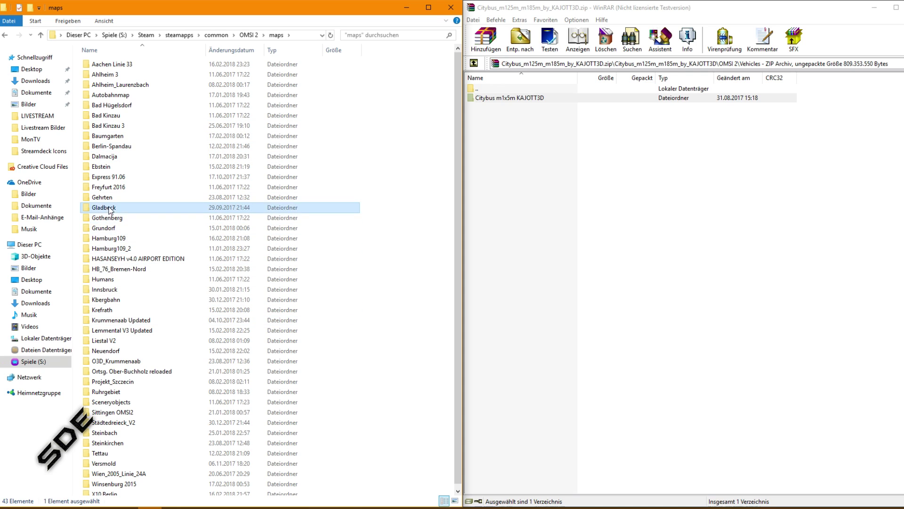
Locate Gladbeck.hof among the Gladbeck map's files and copy it
{"action": "scroll", "coordinate": [168, 334], "scroll_direction": "down", "scroll_amount": 10}
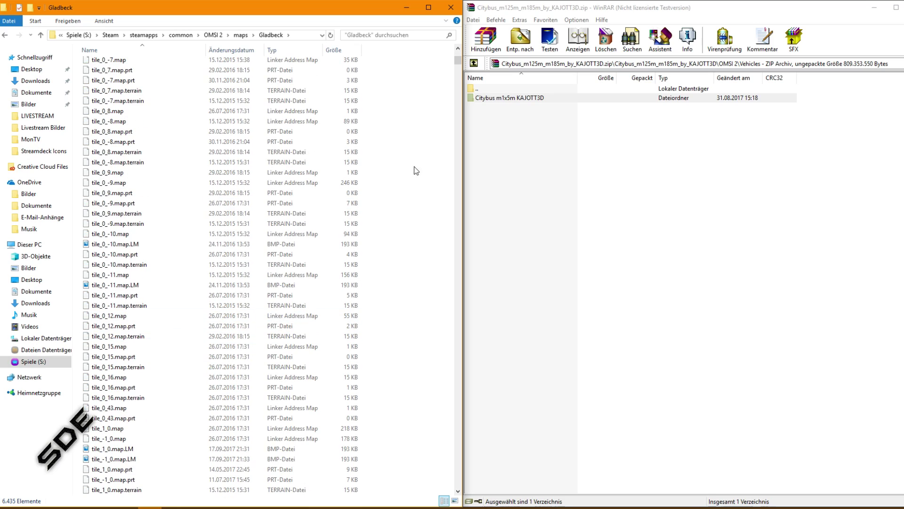
{"action": "left_click_drag", "start_coordinate": [458, 61], "coordinate": [457, 298]}
{"action": "left_click_drag", "start_coordinate": [454, 338], "coordinate": [460, 52]}
{"action": "left_click", "coordinate": [106, 115]}
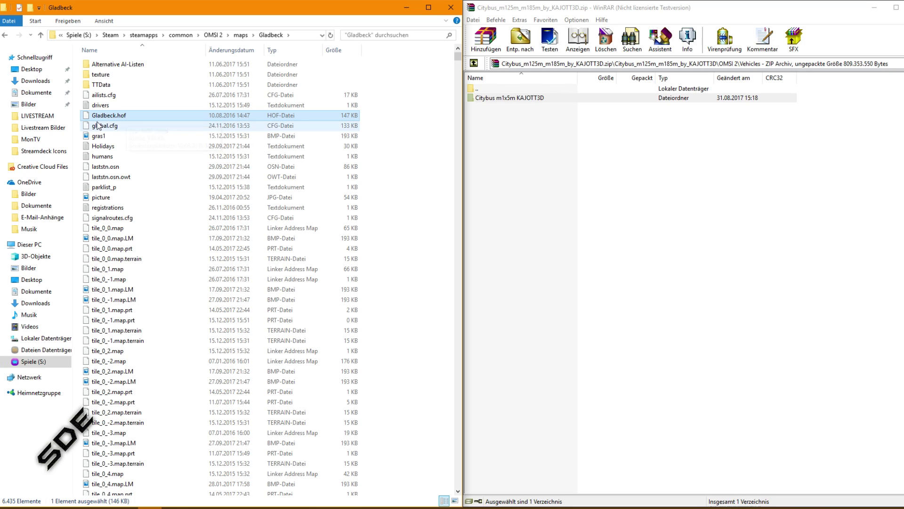
{"action": "right_click", "coordinate": [120, 115]}
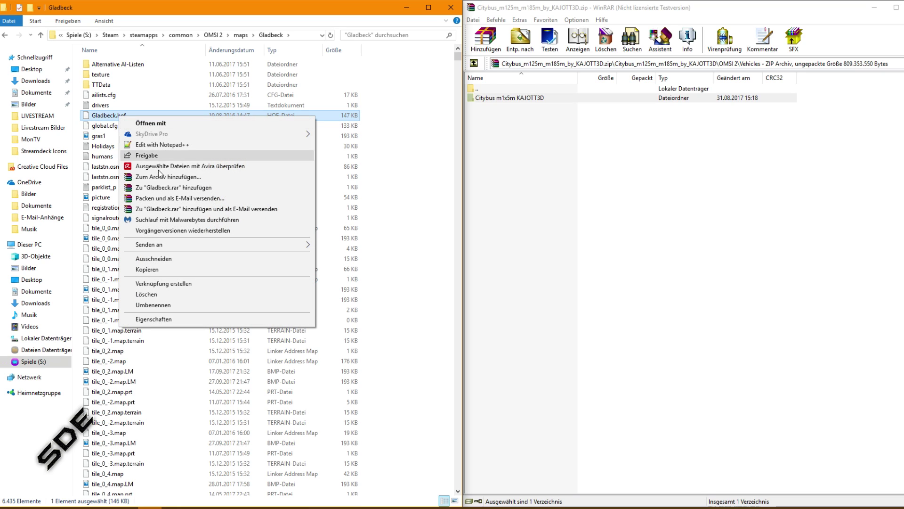
{"action": "left_click", "coordinate": [145, 269]}
Go back to the OMSI 2 folder and open Citybus m1x5m KAJOTT3D inside its Vehicles folder
{"action": "left_click", "coordinate": [7, 37]}
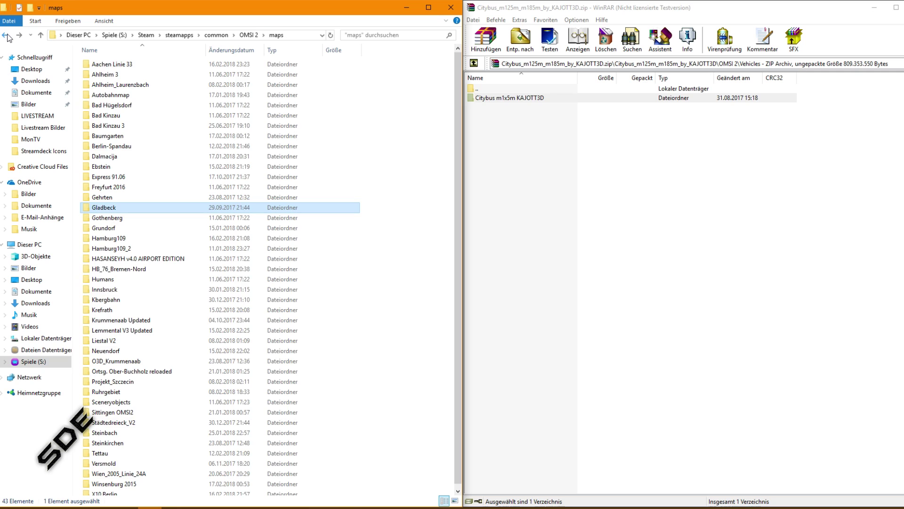
{"action": "left_click", "coordinate": [8, 37]}
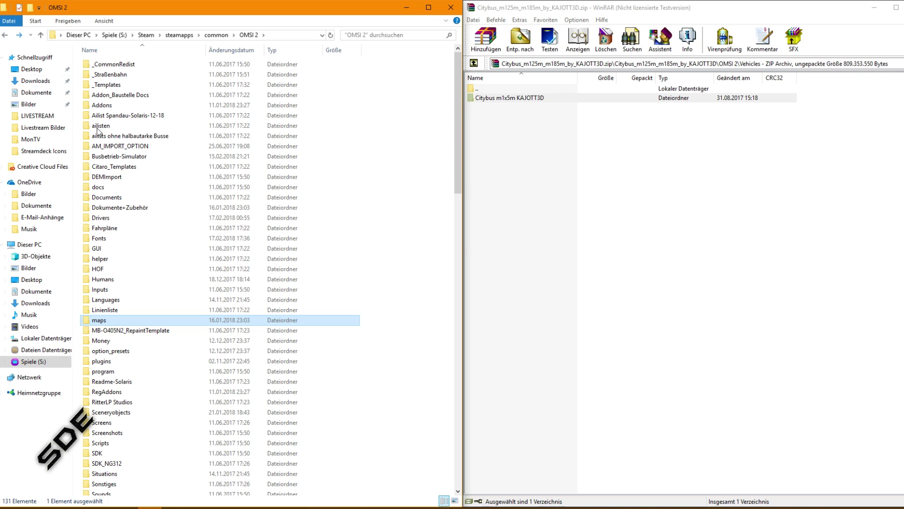
{"action": "scroll", "coordinate": [196, 390], "scroll_direction": "down", "scroll_amount": 6}
{"action": "double_click", "coordinate": [112, 429]}
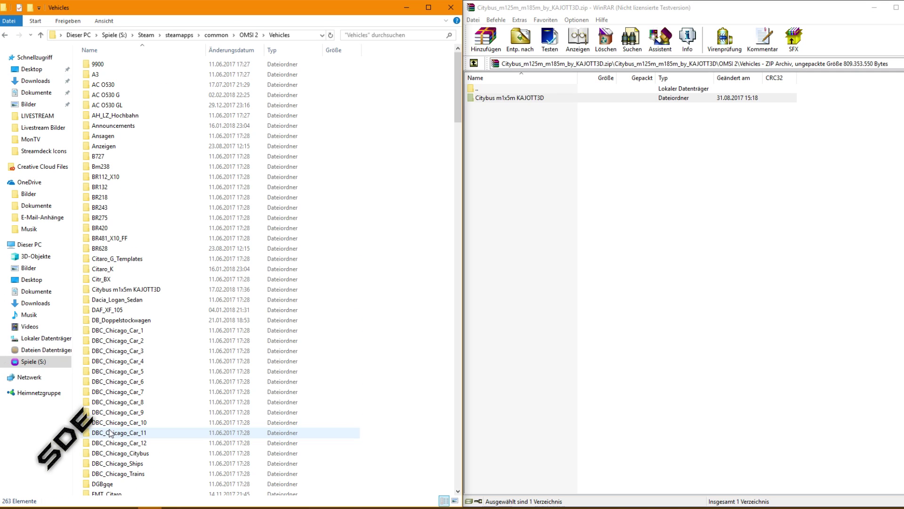
{"action": "left_click", "coordinate": [126, 290]}
{"action": "double_click", "coordinate": [135, 290]}
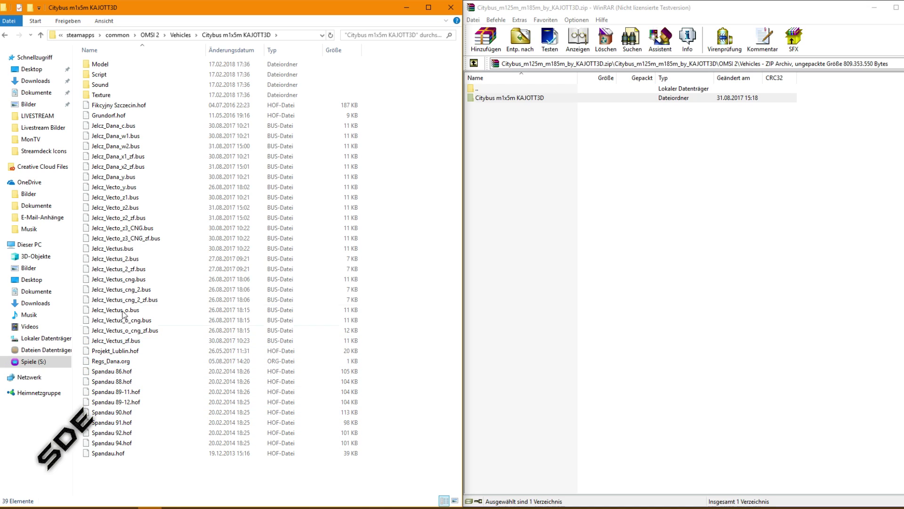
Paste the copied Gladbeck.hof into the Citybus m1x5m KAJOTT3D folder beside the other HOF files
{"action": "right_click", "coordinate": [112, 476]}
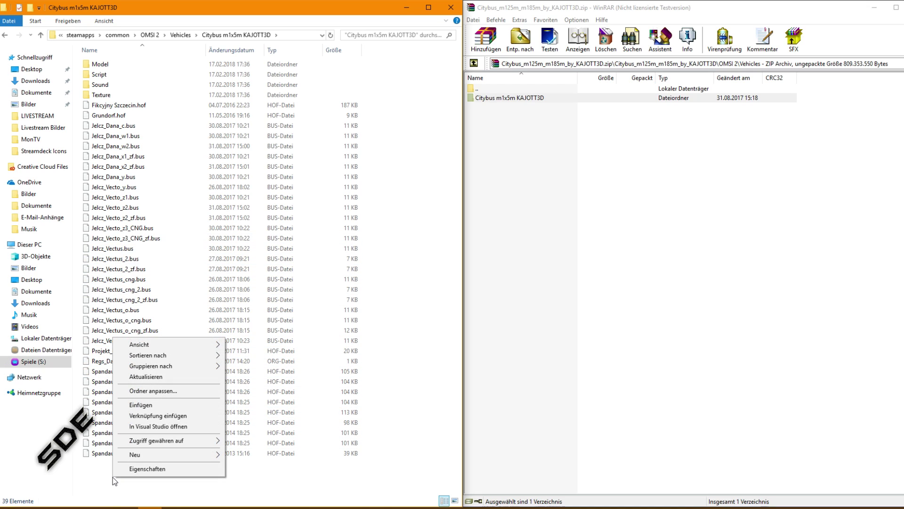
{"action": "left_click", "coordinate": [144, 405]}
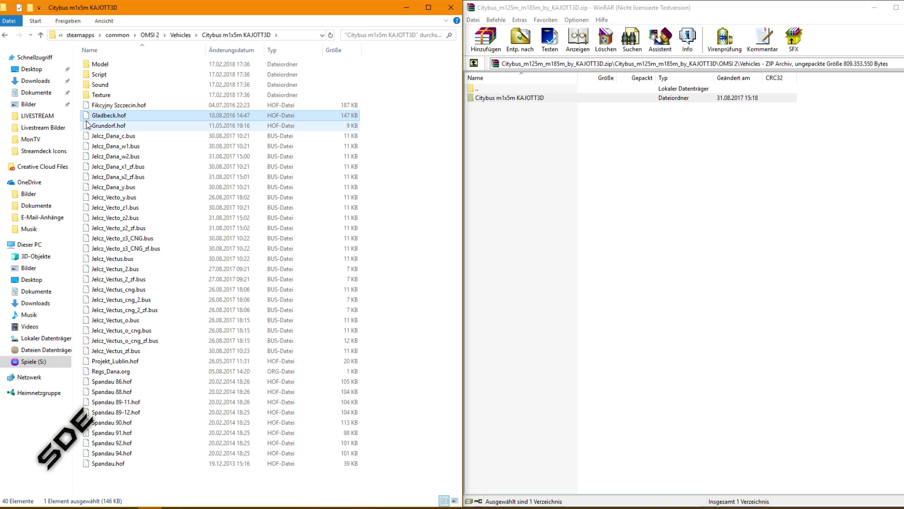
{"action": "left_click", "coordinate": [106, 126]}
{"action": "left_click", "coordinate": [105, 117]}
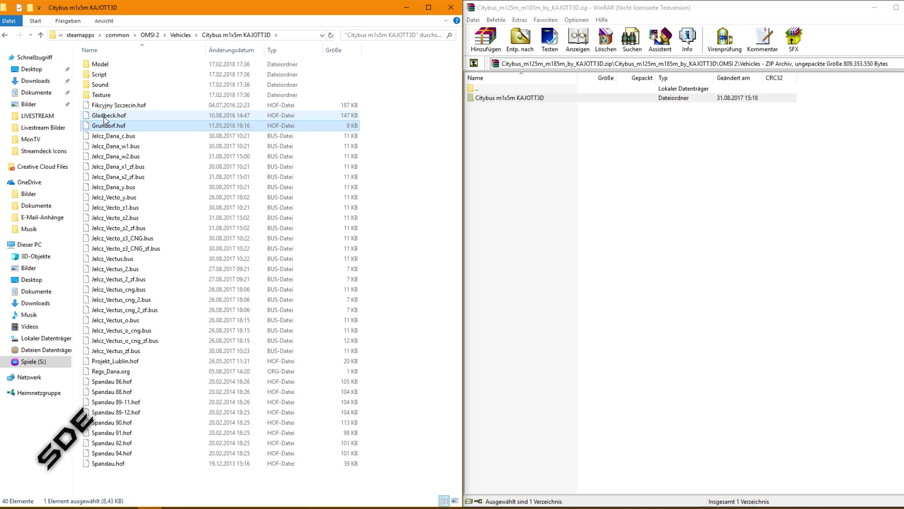